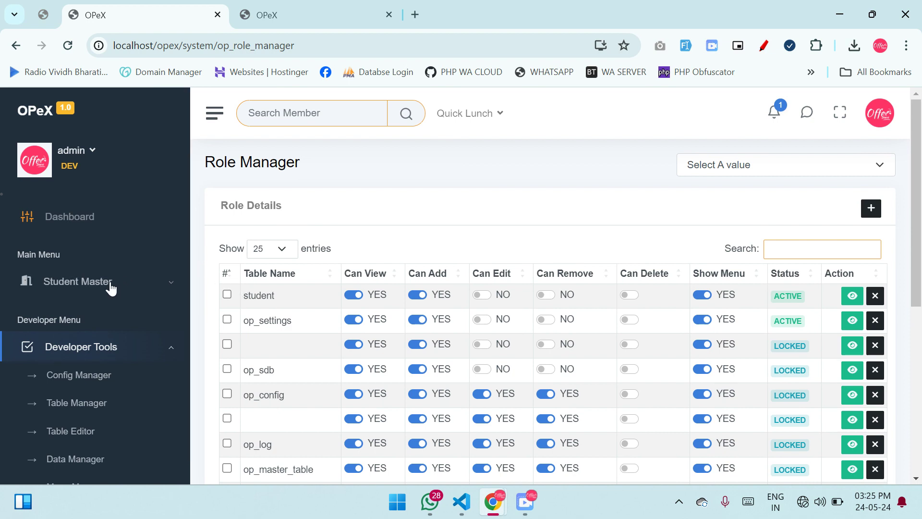
# - Check which roles can be selected in the Role Manager
pyautogui.scroll(-3, 110, 287)
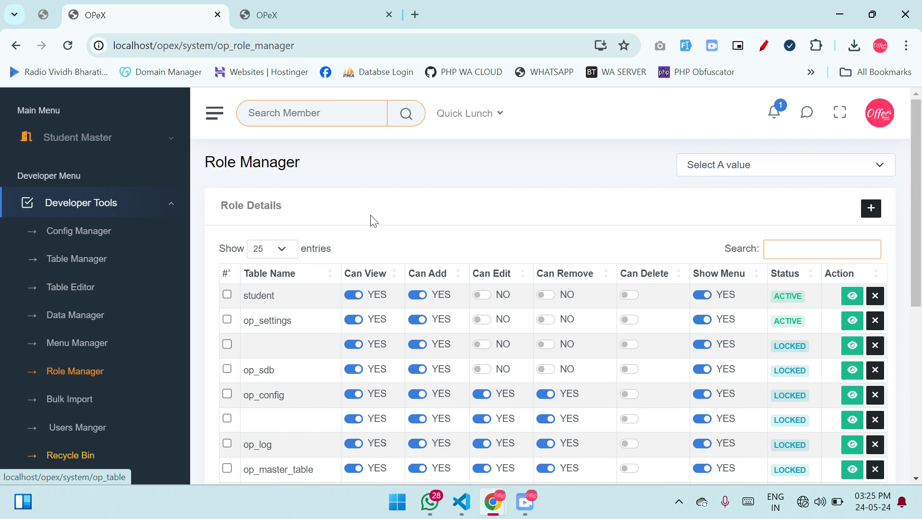
pyautogui.click(747, 166)
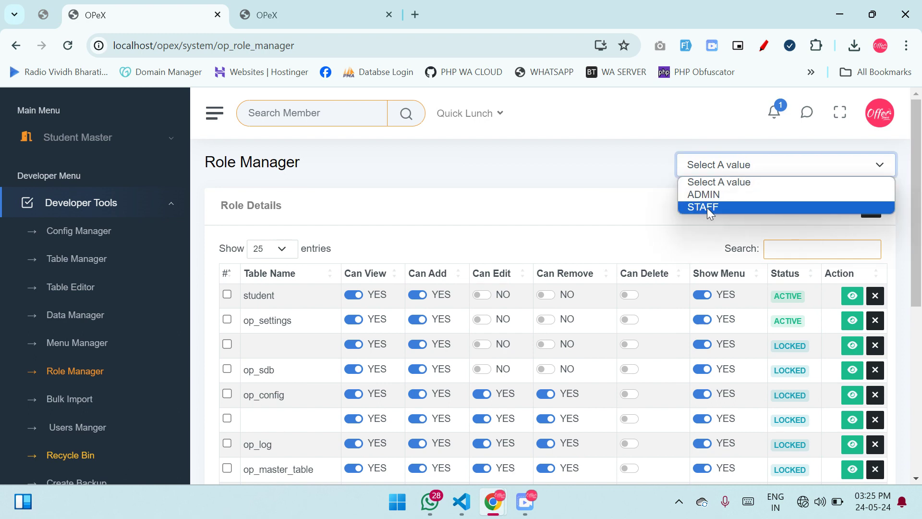
pyautogui.click(271, 201)
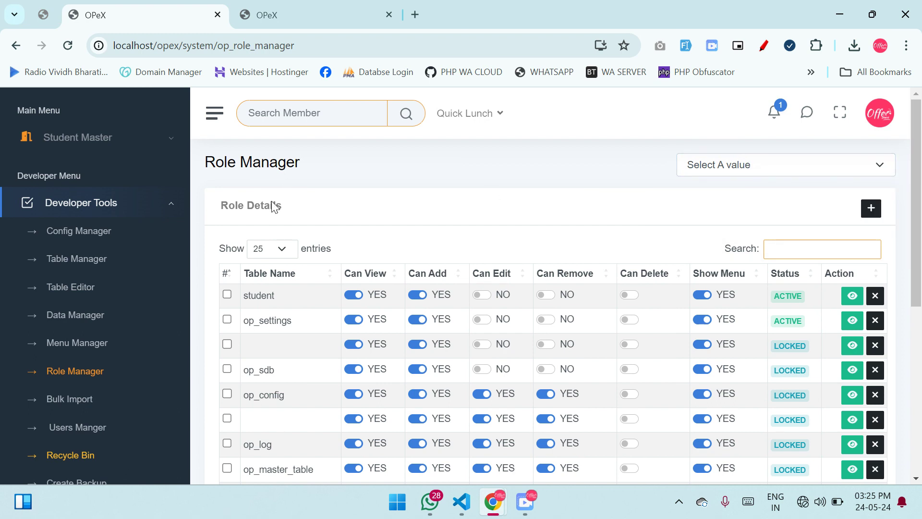
# - Search the Configuration Manager for "rol" and open the role_list option for editing
pyautogui.click(97, 231)
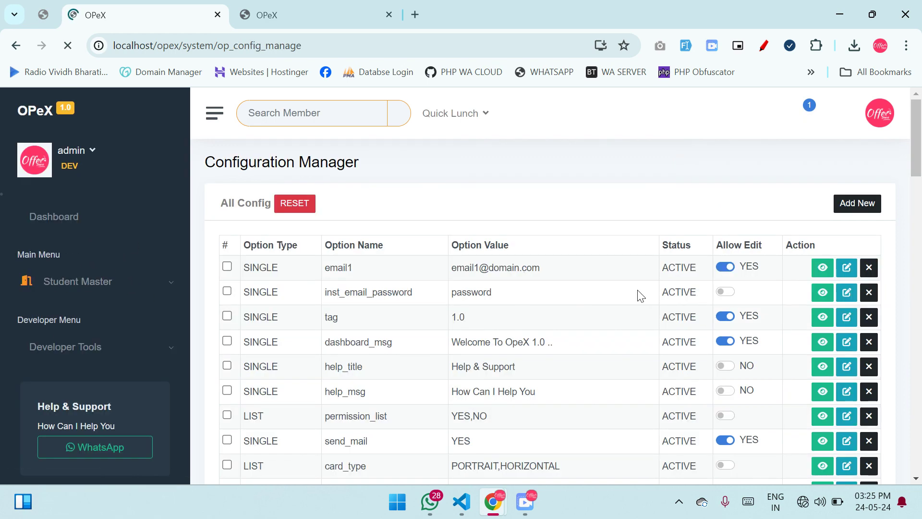
pyautogui.click(797, 245)
pyautogui.write('rol')
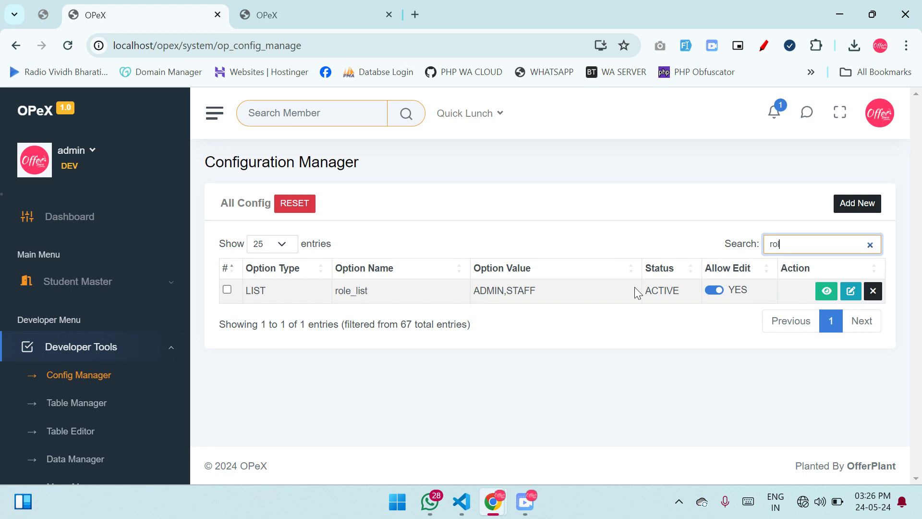
pyautogui.click(851, 291)
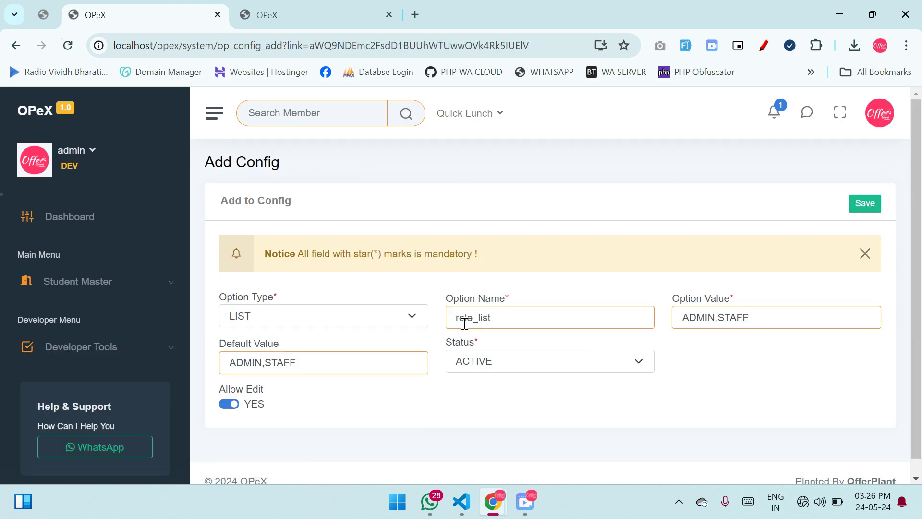
# - Add ACCOUNT to the role_list option value so it reads ADMIN,STAFF,ACCOUNT, and save the option
pyautogui.click(775, 319)
pyautogui.write(',Accoun')
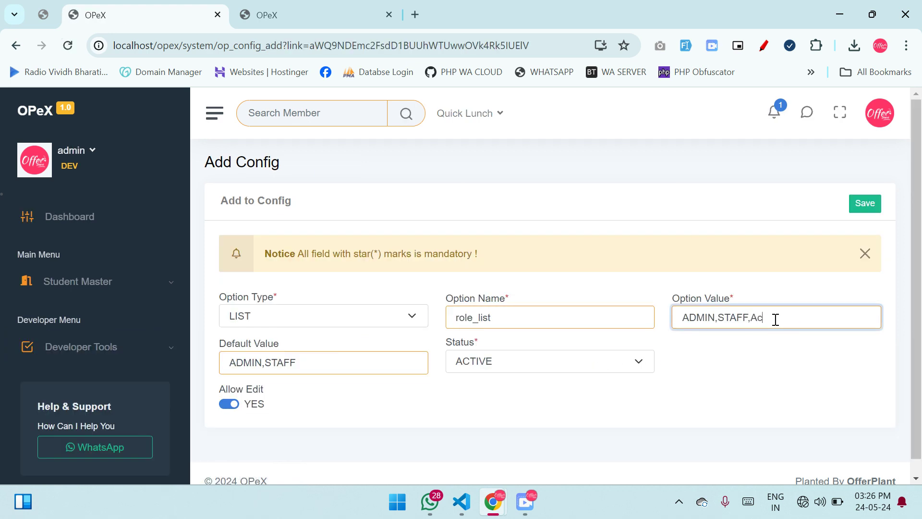
pyautogui.press('BackSpace')
pyautogui.press('BackSpace')
pyautogui.press('BackSpace')
pyautogui.press('BackSpace')
pyautogui.press('BackSpace')
pyautogui.write('CCOUNT')
pyautogui.press('Return')
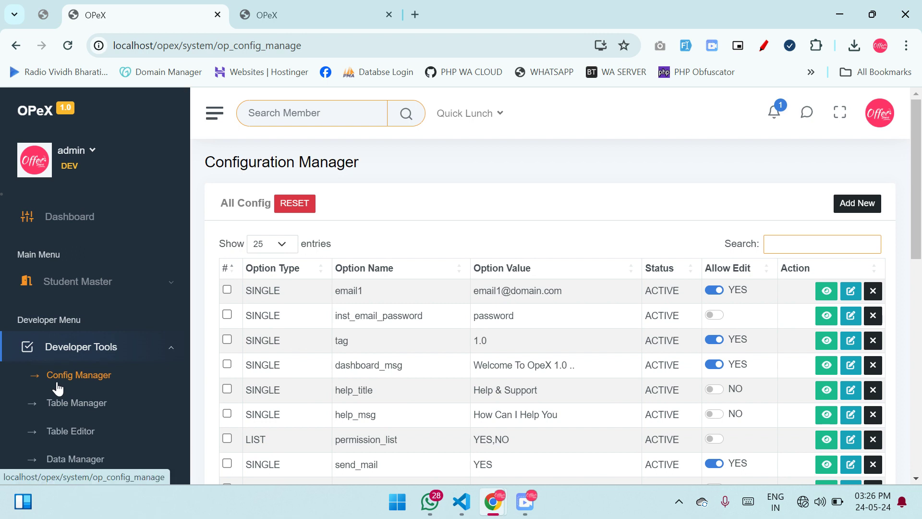
# - Show the table permissions of the ACCOUNT role in the Role Manager
pyautogui.scroll(-5, 57, 384)
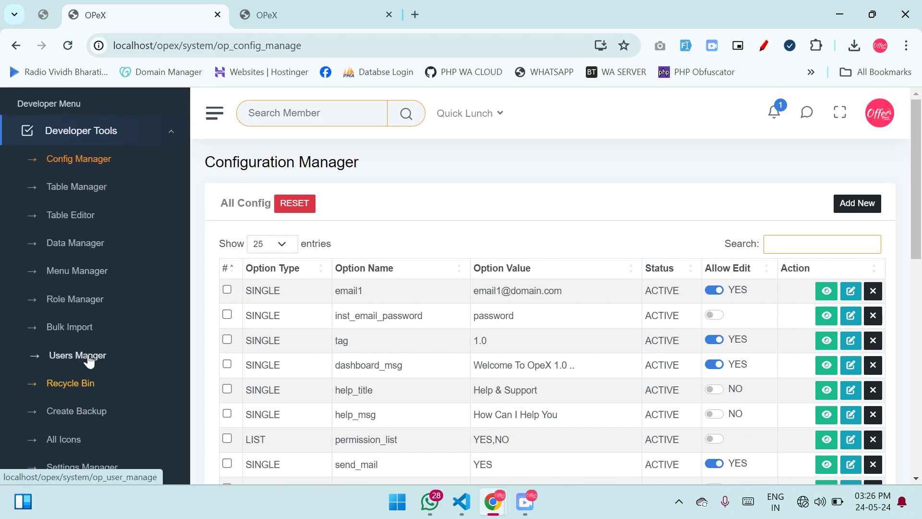
pyautogui.click(102, 300)
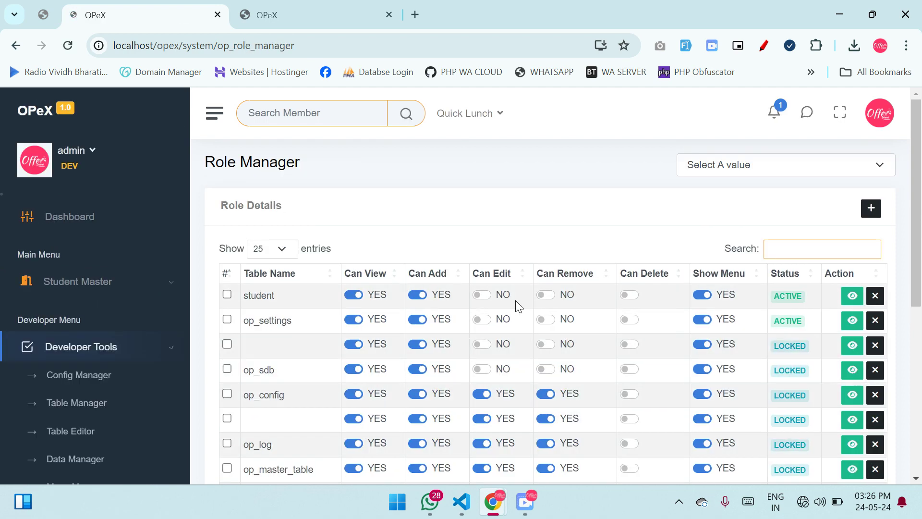
pyautogui.click(802, 161)
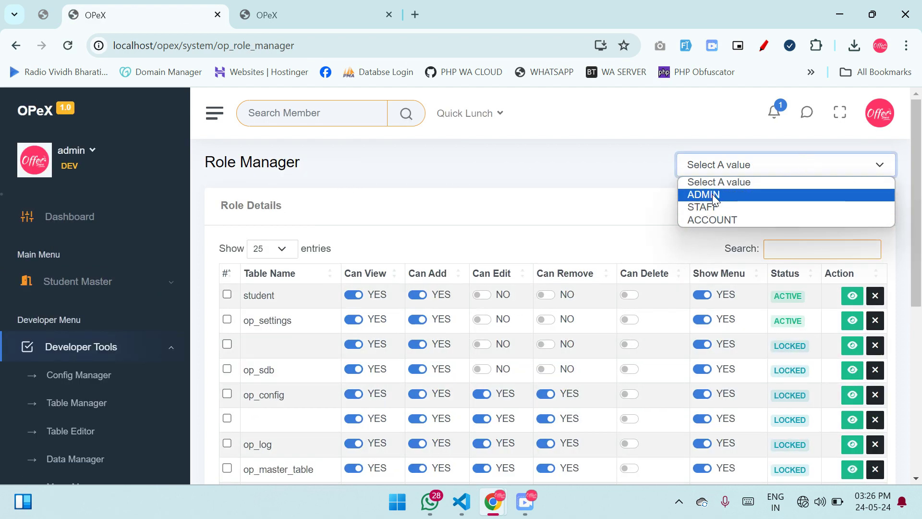
pyautogui.click(713, 221)
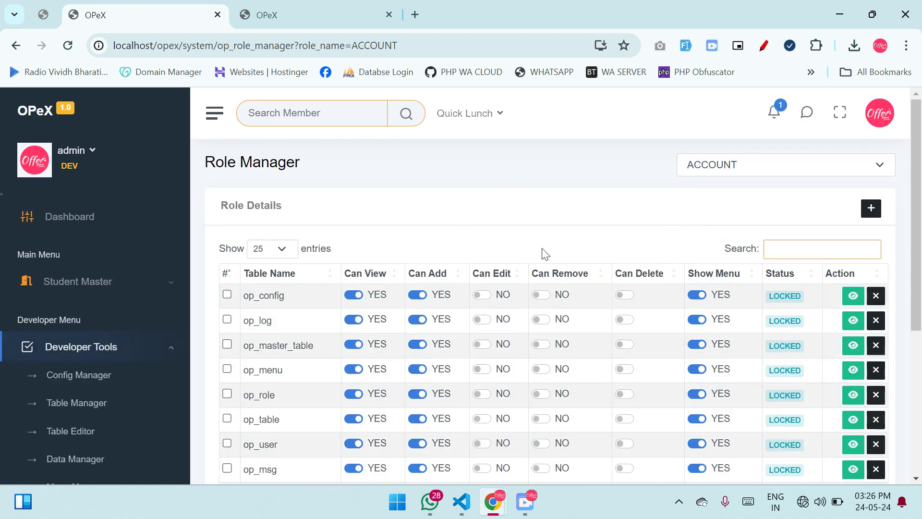
# - Examine the view, add, edit, remove, delete and menu permissions listed for each table under the ACCOUNT role
pyautogui.scroll(-5, 420, 251)
pyautogui.scroll(5, 421, 251)
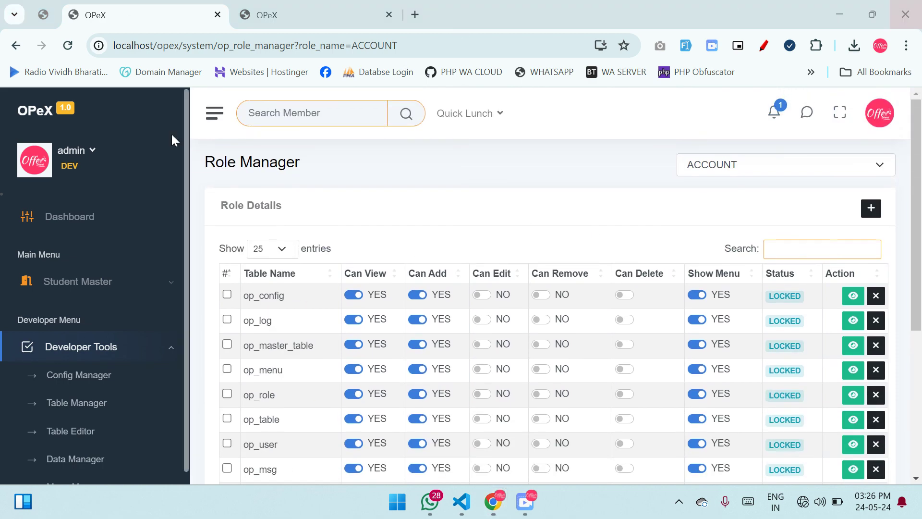
pyautogui.scroll(-5, 351, 258)
pyautogui.scroll(3, 352, 257)
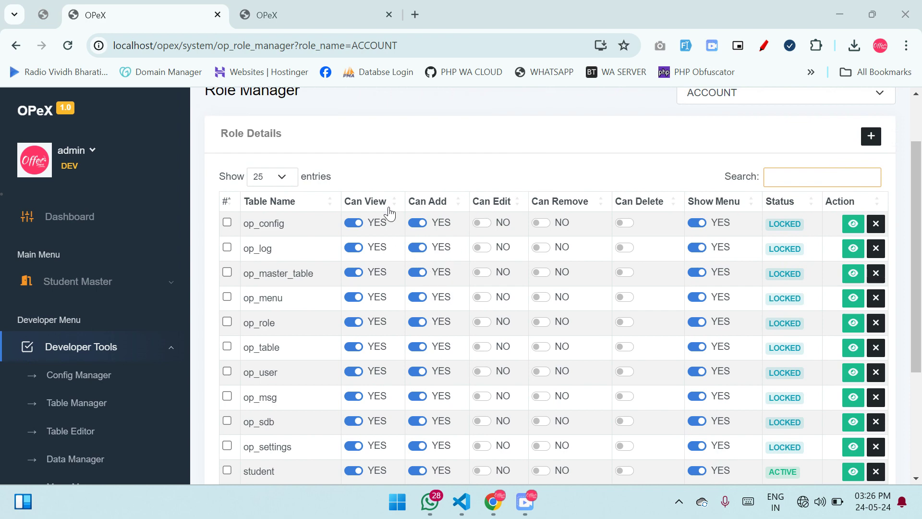
pyautogui.scroll(-3, 439, 426)
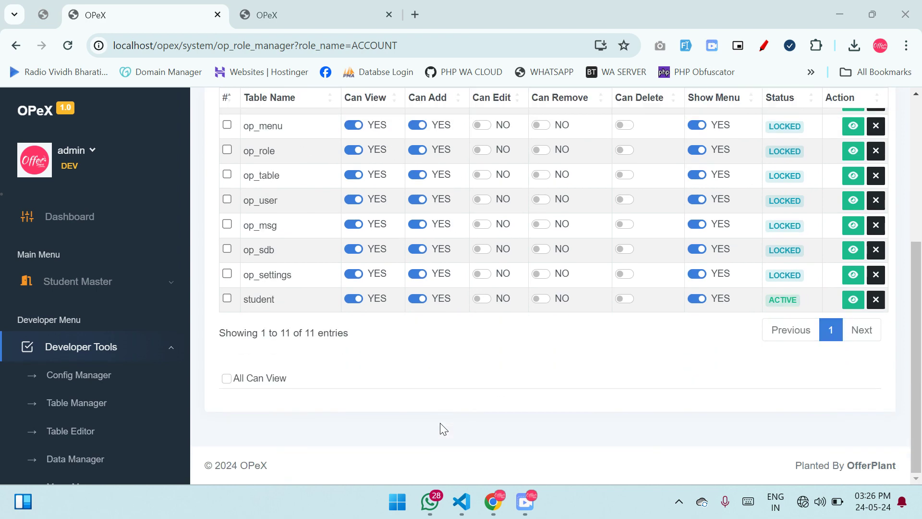
pyautogui.scroll(3, 439, 424)
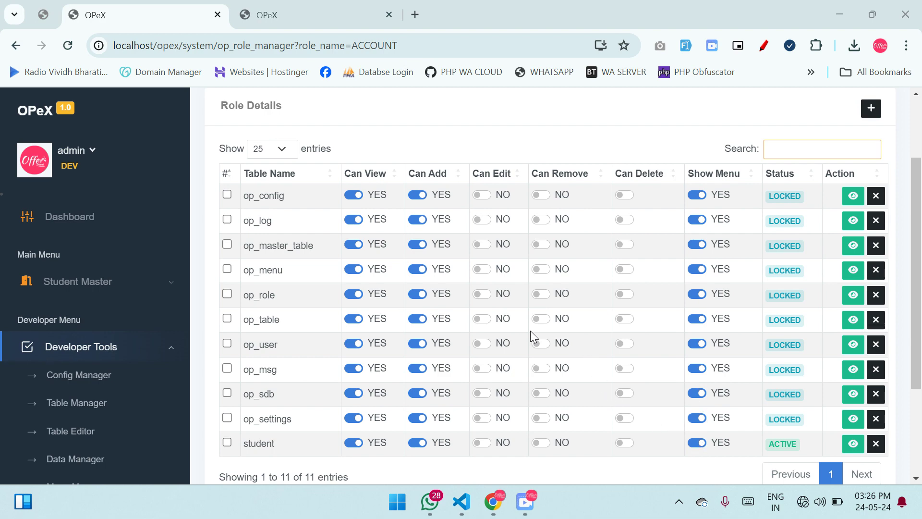
pyautogui.scroll(-3, 529, 330)
pyautogui.scroll(3, 530, 331)
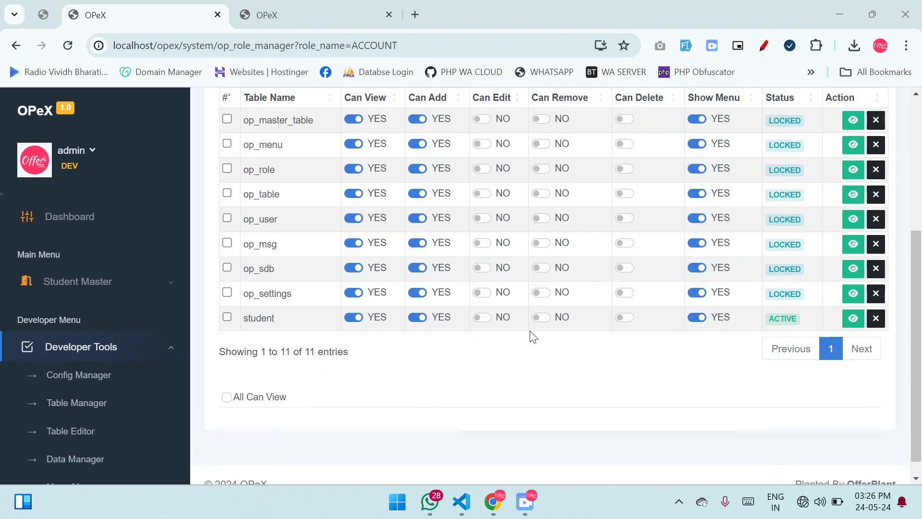
pyautogui.scroll(-3, 530, 335)
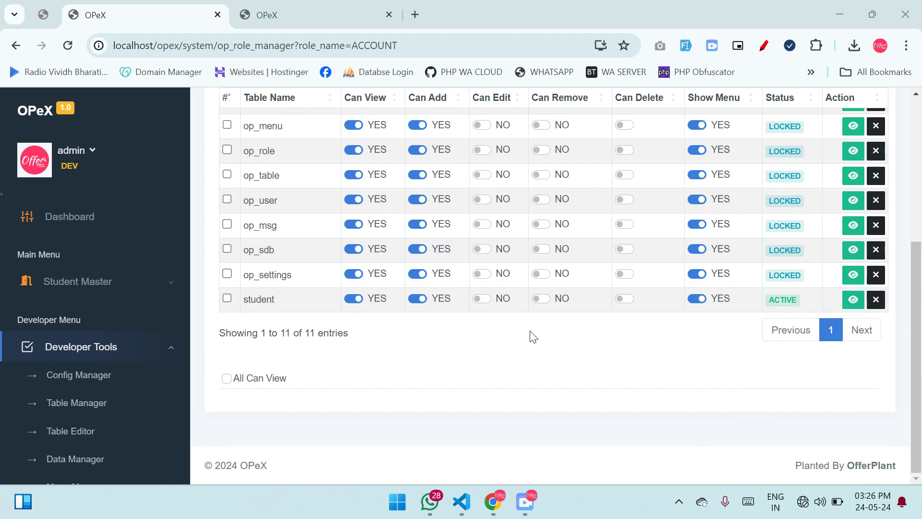
pyautogui.scroll(5, 530, 335)
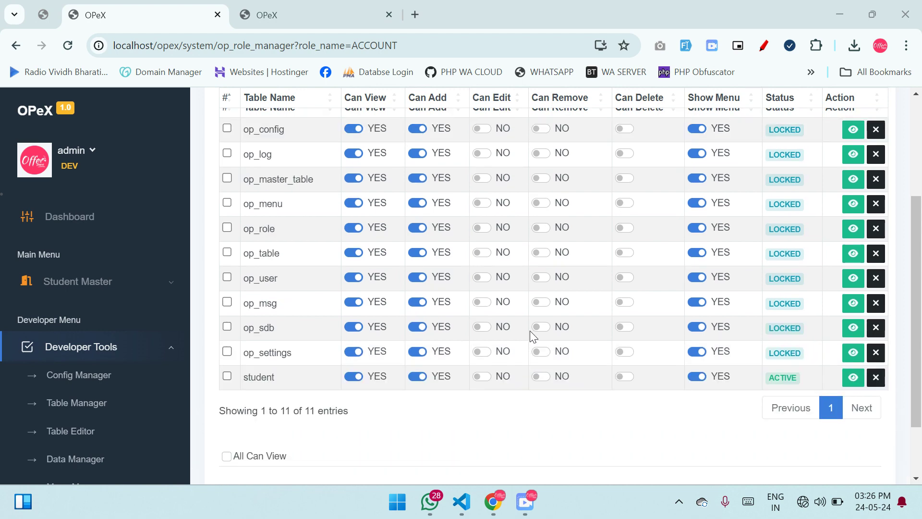
pyautogui.scroll(-1, 579, 223)
pyautogui.scroll(1, 581, 223)
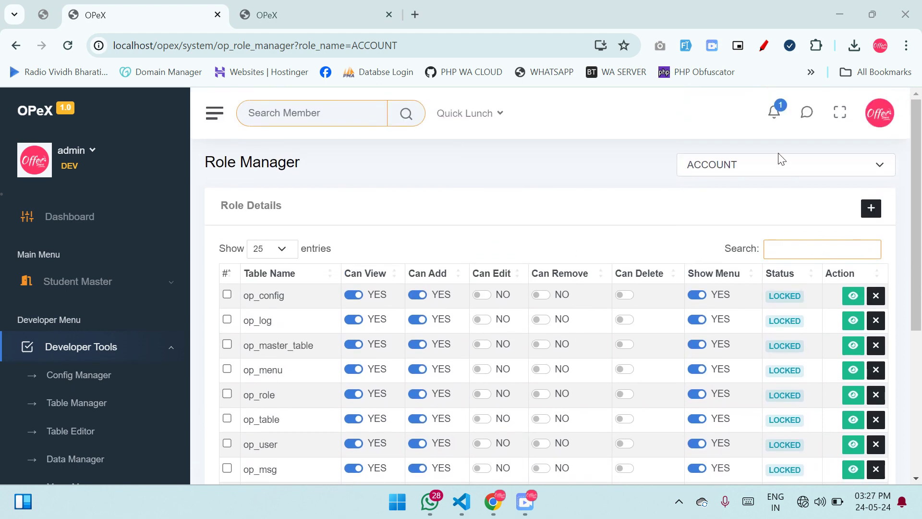
pyautogui.click(771, 169)
pyautogui.click(774, 173)
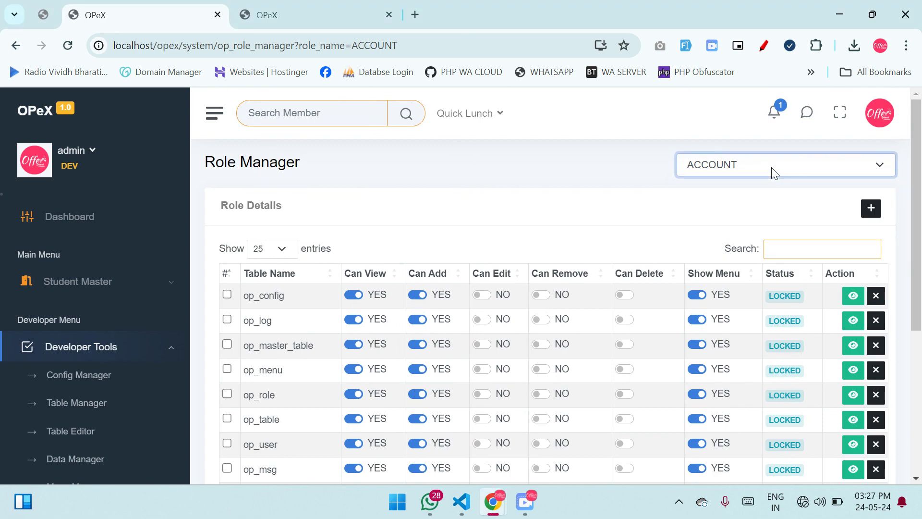
# - Turn on Can Edit and Can Remove for the student table under the ACCOUNT role
pyautogui.scroll(-5, 459, 343)
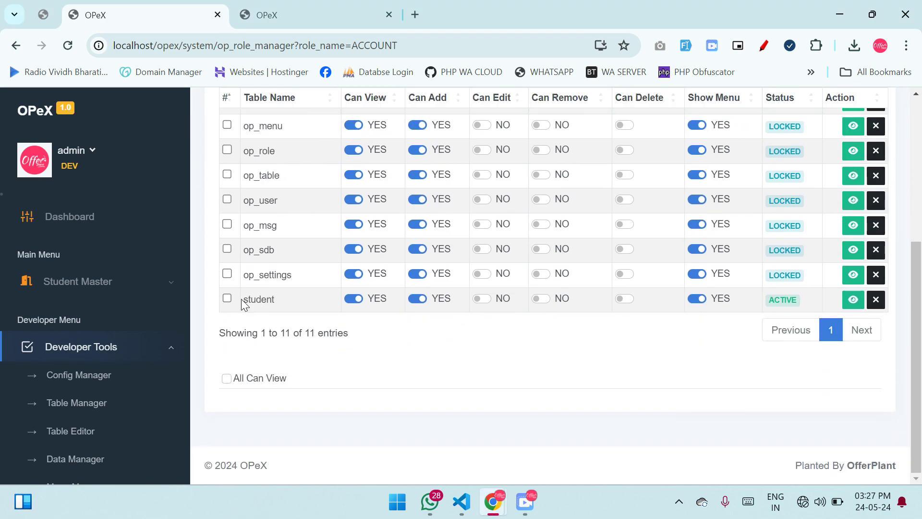
pyautogui.moveTo(241, 299); pyautogui.dragTo(270, 299)
pyautogui.click(323, 298)
pyautogui.scroll(1, 322, 299)
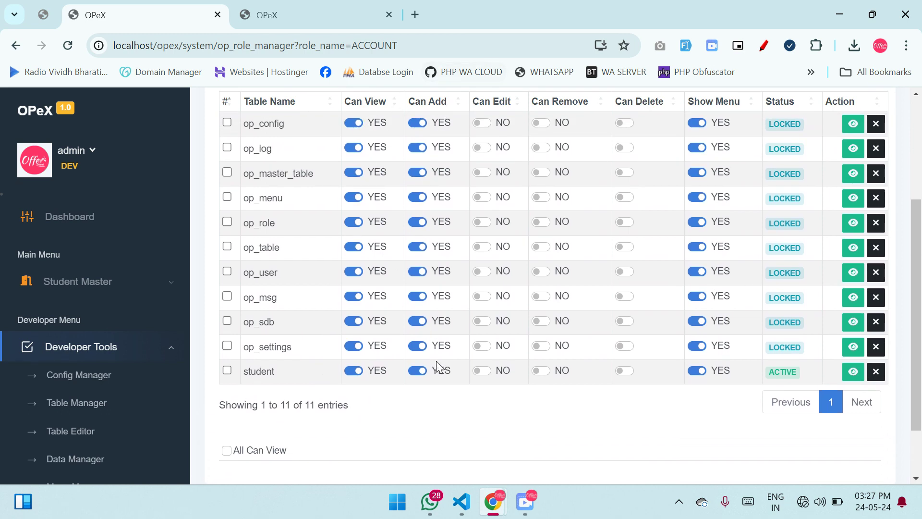
pyautogui.click(481, 371)
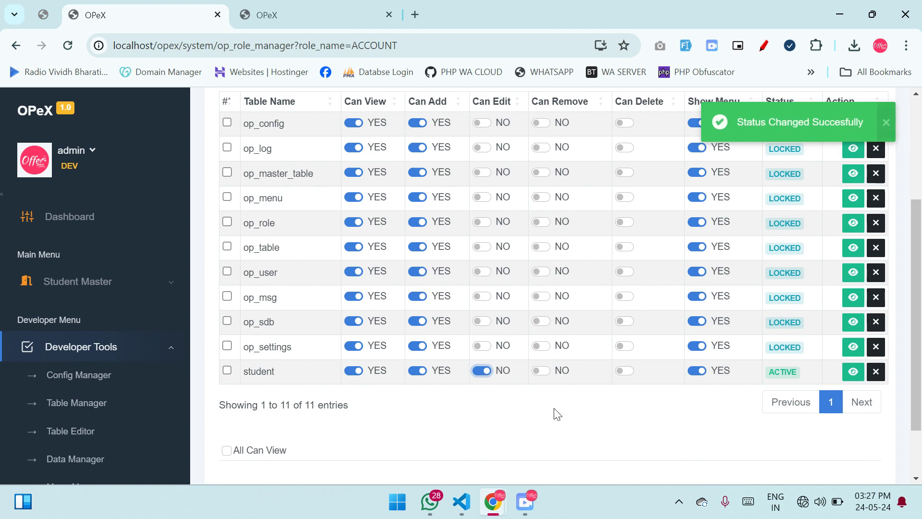
pyautogui.click(543, 370)
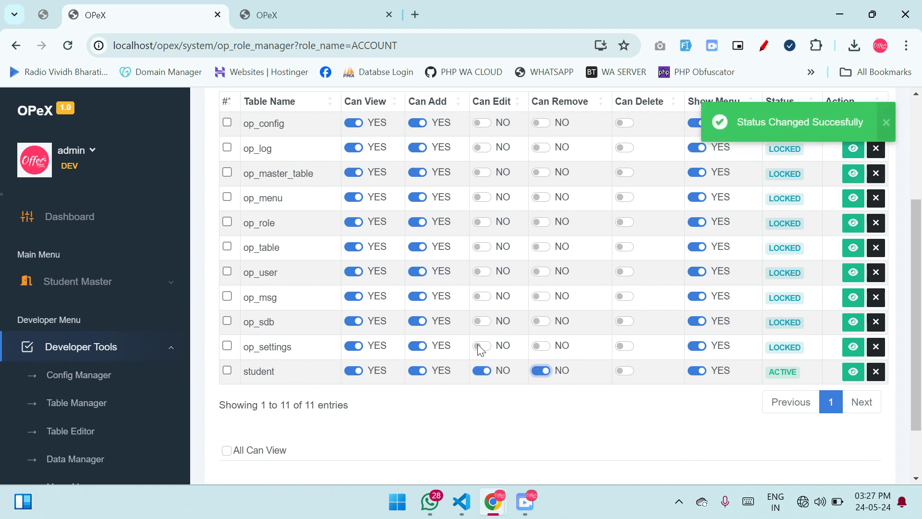
# - Turn Can Delete on and back off for the student table
pyautogui.scroll(4, 309, 398)
pyautogui.scroll(-5, 672, 201)
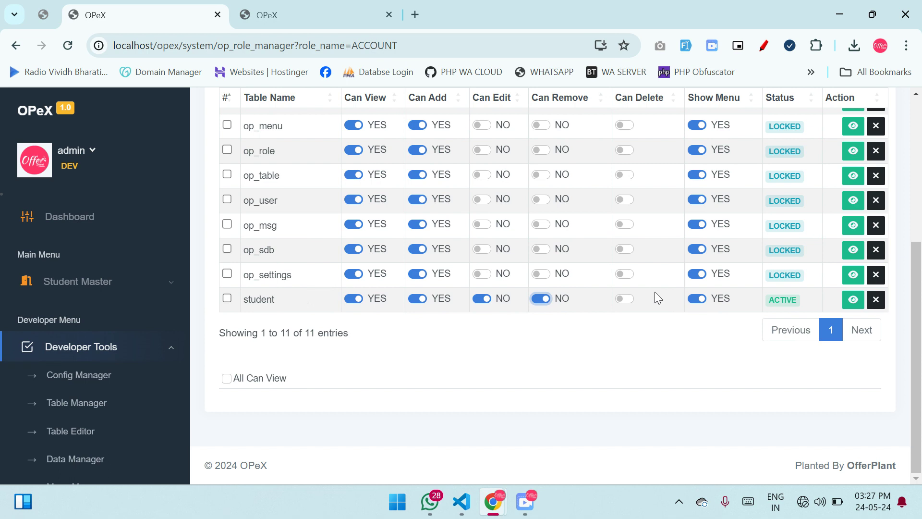
pyautogui.click(624, 298)
pyautogui.click(623, 299)
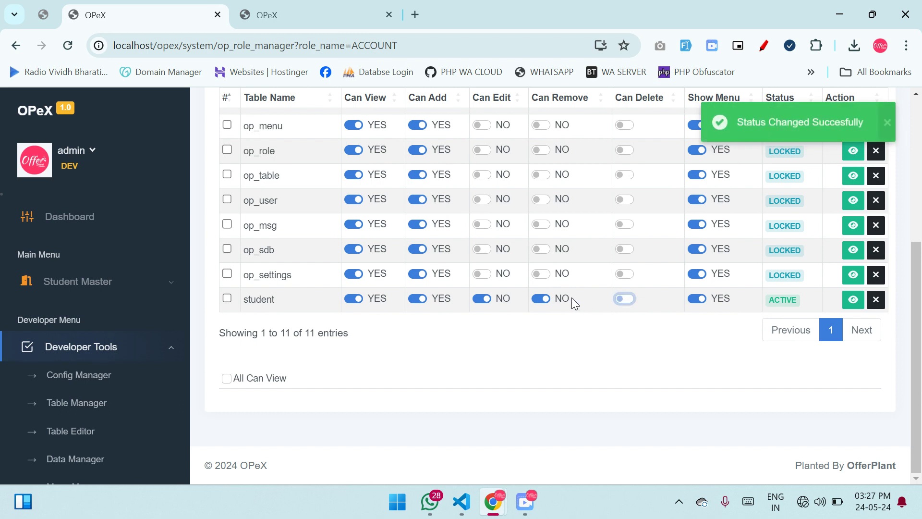
# - Turn off Can Remove, Can Edit and Can Add for the student table under the ACCOUNT role
pyautogui.click(536, 299)
pyautogui.click(471, 298)
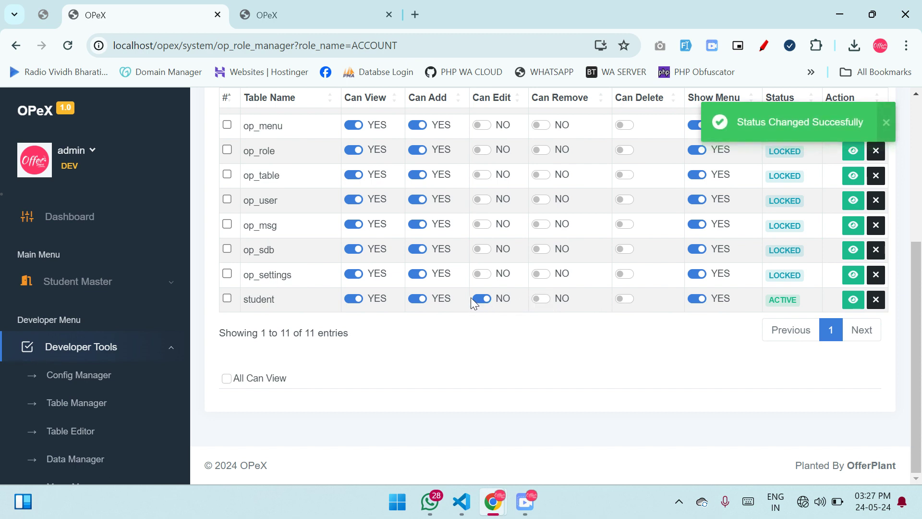
pyautogui.click(478, 298)
pyautogui.click(417, 298)
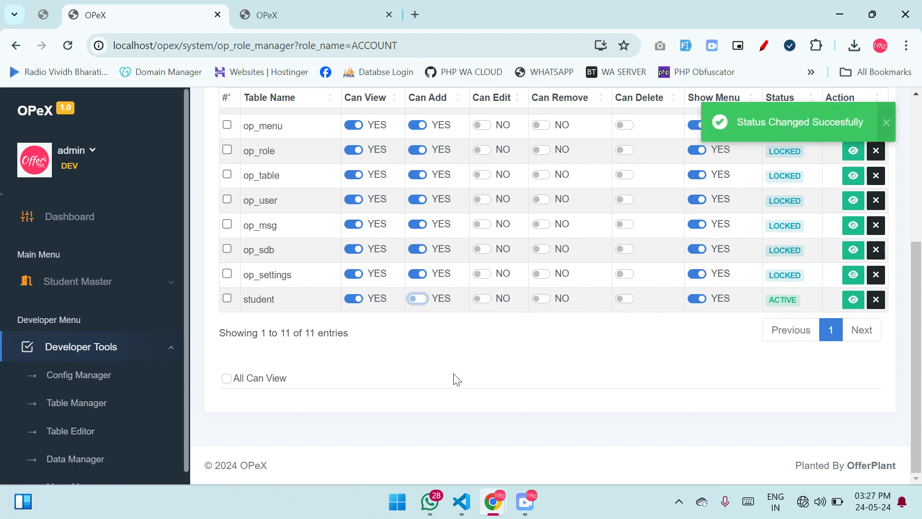
# - Review the ACCOUNT role's permission table with the changed student row
pyautogui.scroll(3, 514, 356)
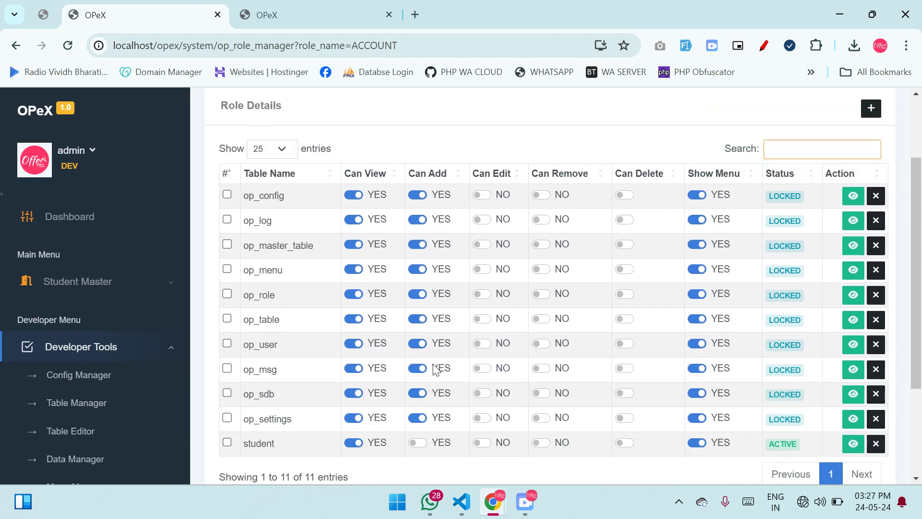
pyautogui.scroll(-3, 742, 348)
pyautogui.scroll(1, 744, 356)
pyautogui.scroll(4, 745, 353)
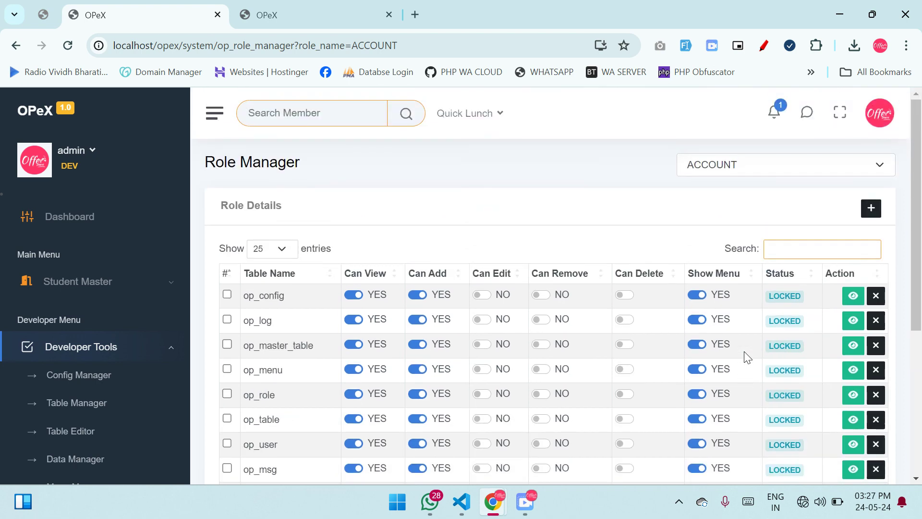
pyautogui.scroll(-5, 433, 358)
# - View the list of users in the users manager and return to the dashboard
pyautogui.scroll(-6, 136, 360)
pyautogui.scroll(5, 55, 310)
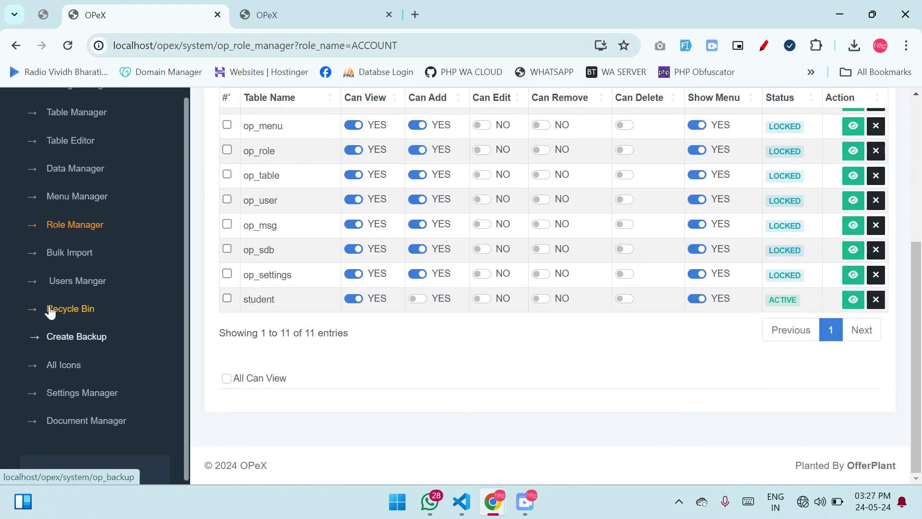
pyautogui.scroll(-5, 54, 314)
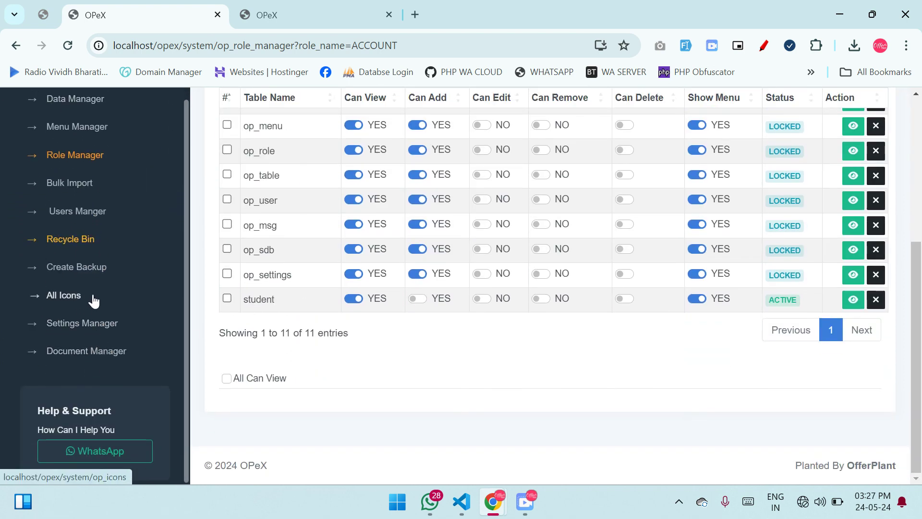
pyautogui.click(82, 212)
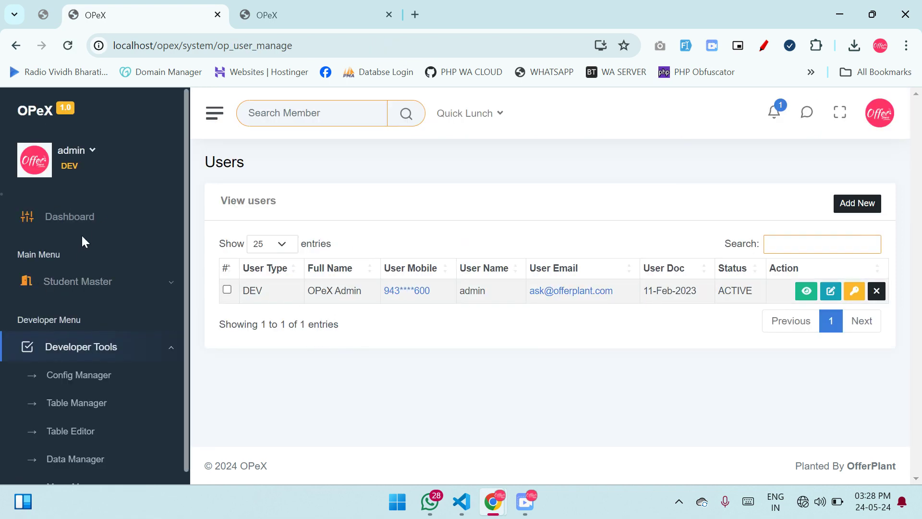
pyautogui.click(87, 222)
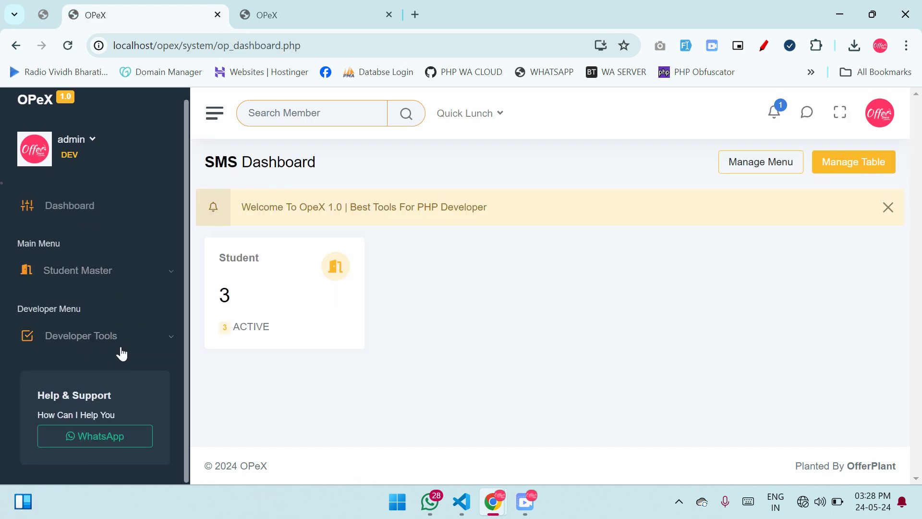
# - Open the role manager and turn off Show Menu for the student table in the first row
pyautogui.scroll(-5, 124, 356)
pyautogui.scroll(2, 109, 286)
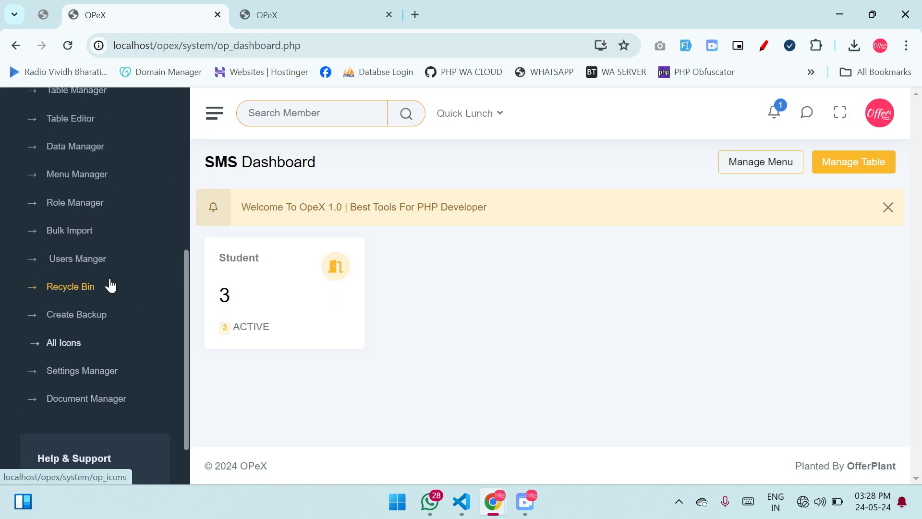
pyautogui.click(120, 218)
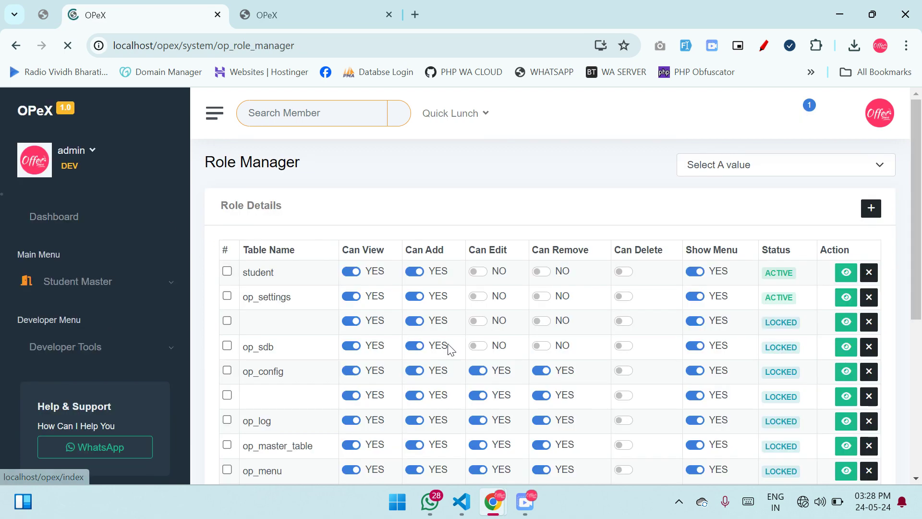
pyautogui.scroll(-1, 463, 374)
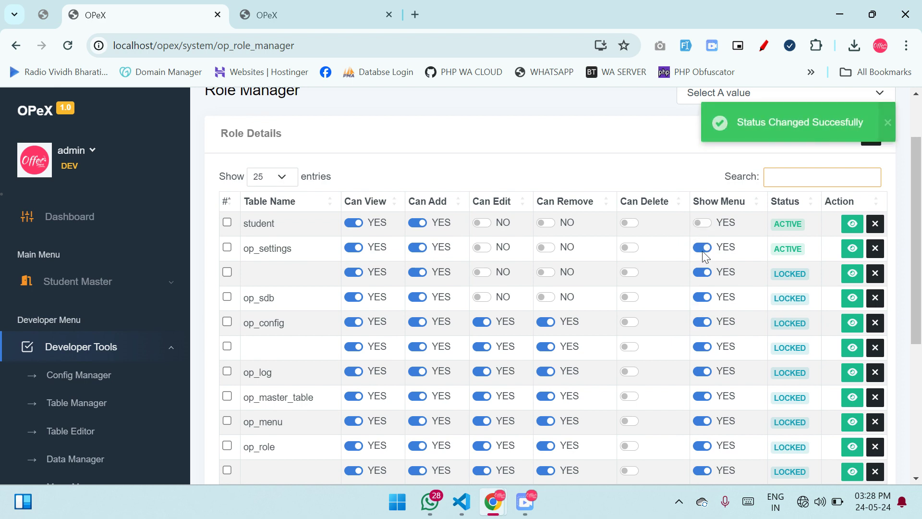
# - Display the table permissions of the STAFF role in the role manager
pyautogui.scroll(2, 705, 257)
pyautogui.click(720, 170)
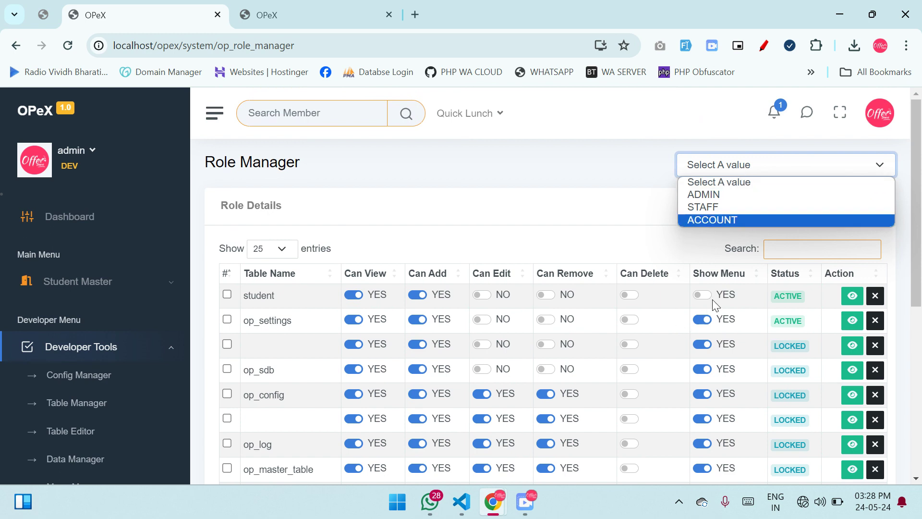
pyautogui.click(714, 207)
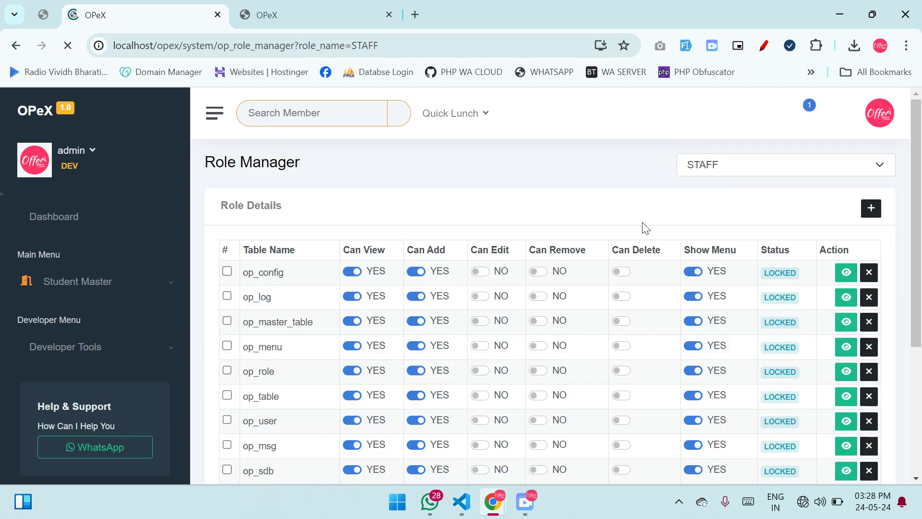
pyautogui.scroll(-3, 405, 359)
pyautogui.scroll(3, 404, 361)
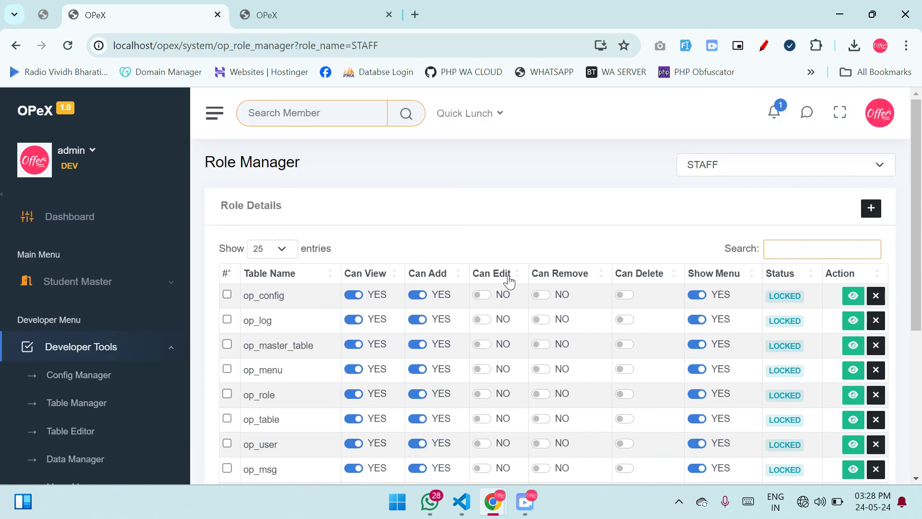
# - Turn Show Menu off and back on for the student table under the STAFF role
pyautogui.scroll(-5, 688, 322)
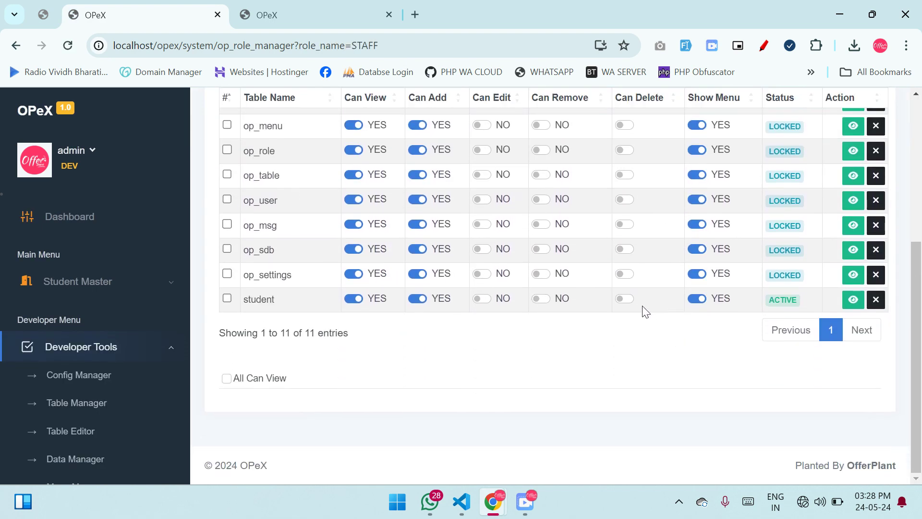
pyautogui.click(697, 299)
pyautogui.scroll(5, 612, 381)
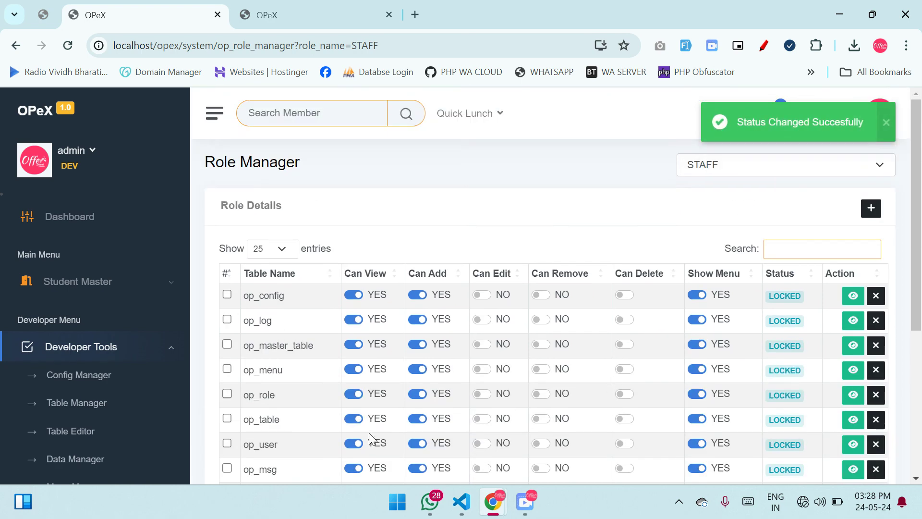
pyautogui.scroll(-5, 346, 418)
pyautogui.scroll(5, 691, 326)
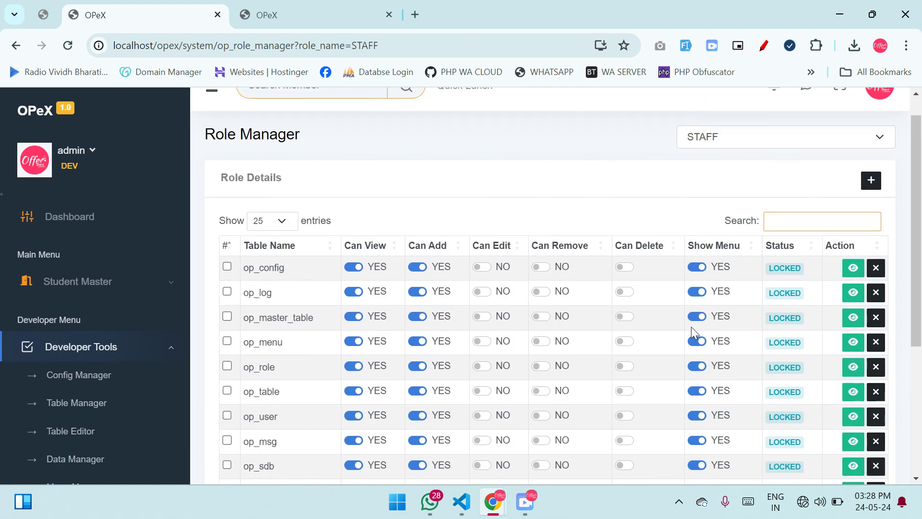
pyautogui.scroll(-5, 693, 337)
pyautogui.click(699, 300)
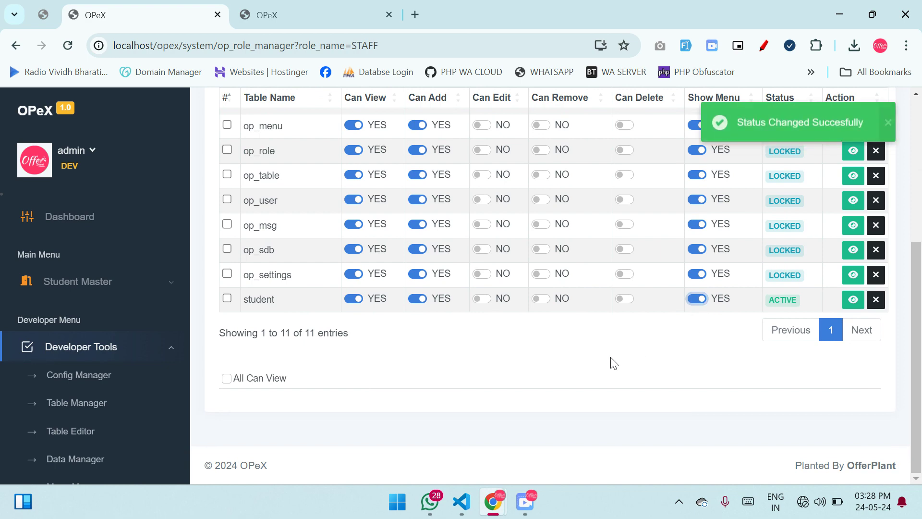
# - Review the STAFF role's permissions for all tables, from op_config down to student
pyautogui.scroll(2, 609, 360)
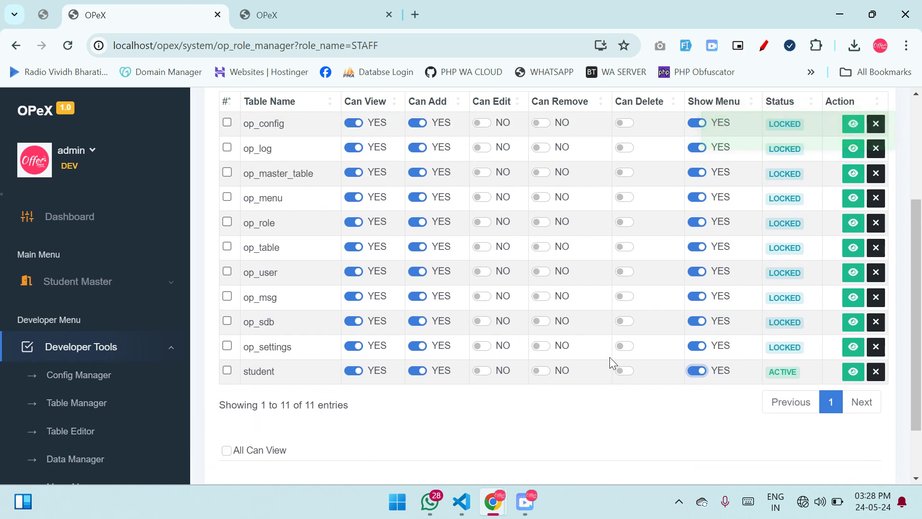
pyautogui.scroll(2, 609, 357)
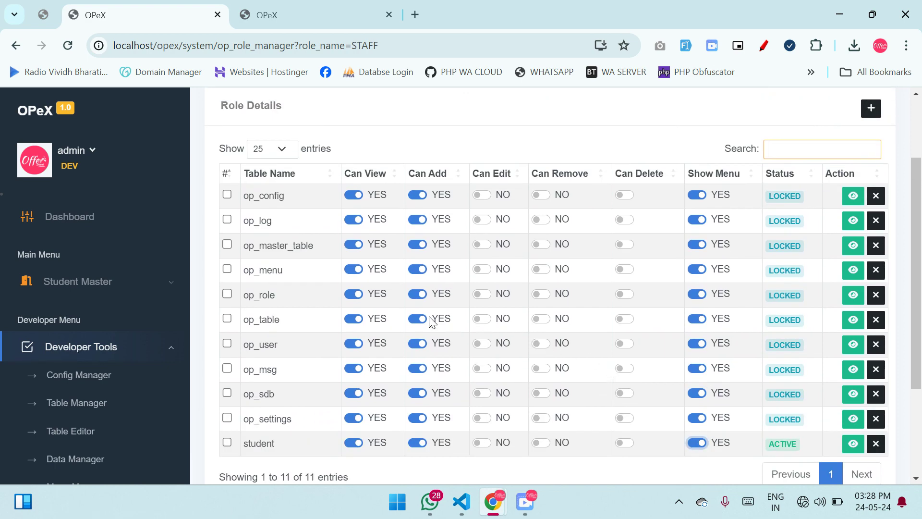
pyautogui.scroll(-3, 433, 319)
pyautogui.scroll(3, 375, 340)
pyautogui.scroll(2, 580, 321)
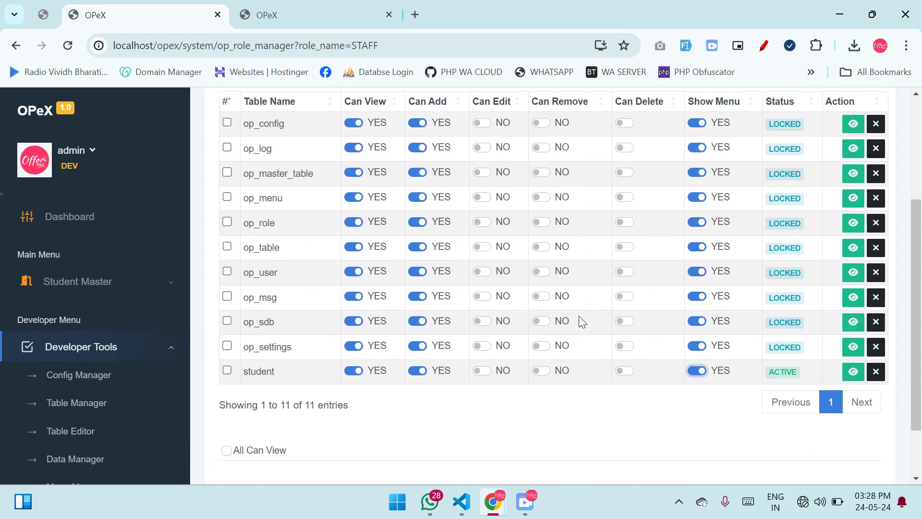
pyautogui.scroll(3, 388, 355)
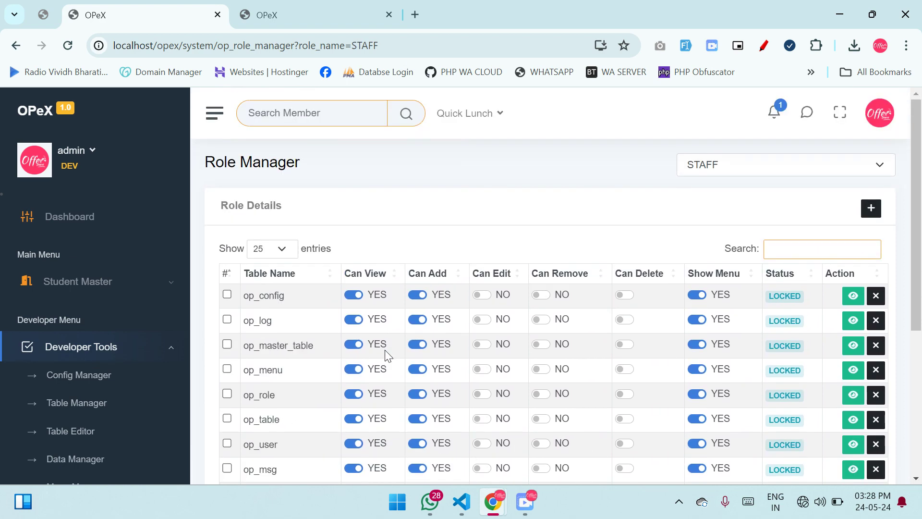
pyautogui.scroll(-5, 388, 356)
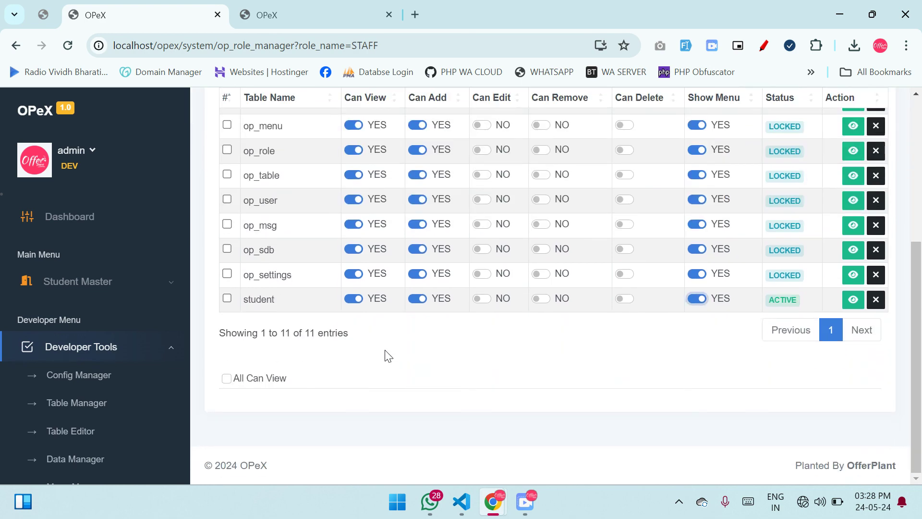
pyautogui.scroll(5, 388, 356)
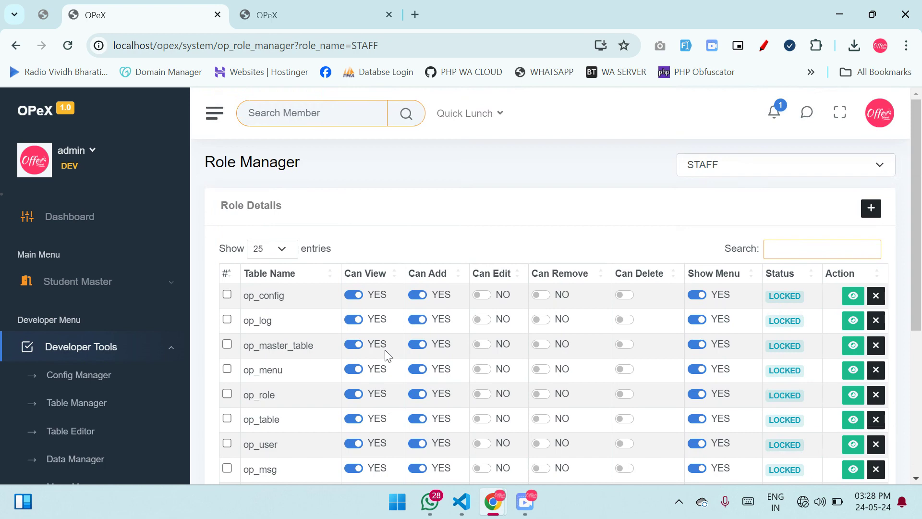
pyautogui.scroll(-5, 427, 232)
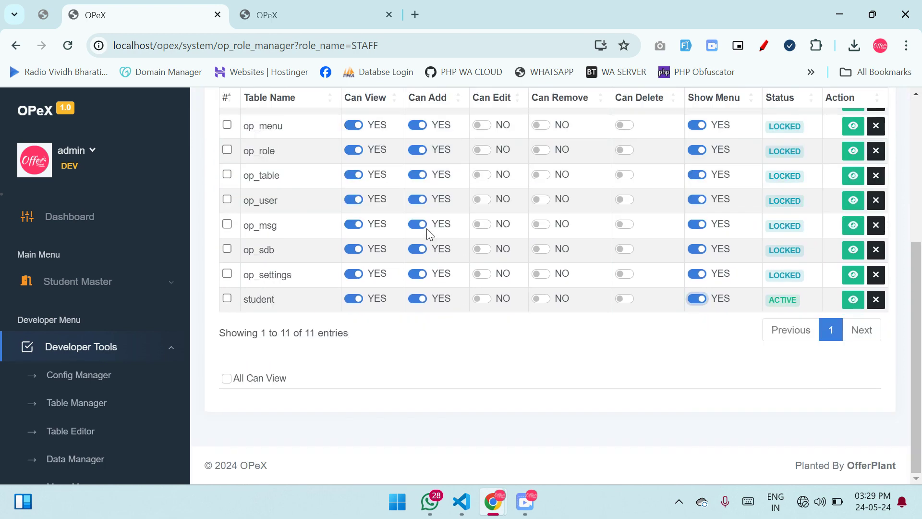
pyautogui.scroll(5, 426, 229)
pyautogui.scroll(-5, 427, 233)
pyautogui.scroll(5, 436, 323)
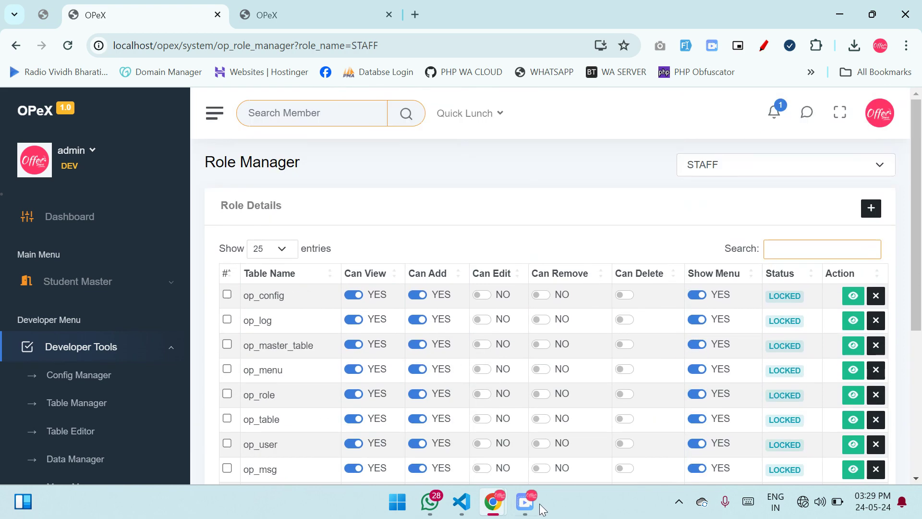
pyautogui.moveTo(539, 505)
pyautogui.click(524, 425)
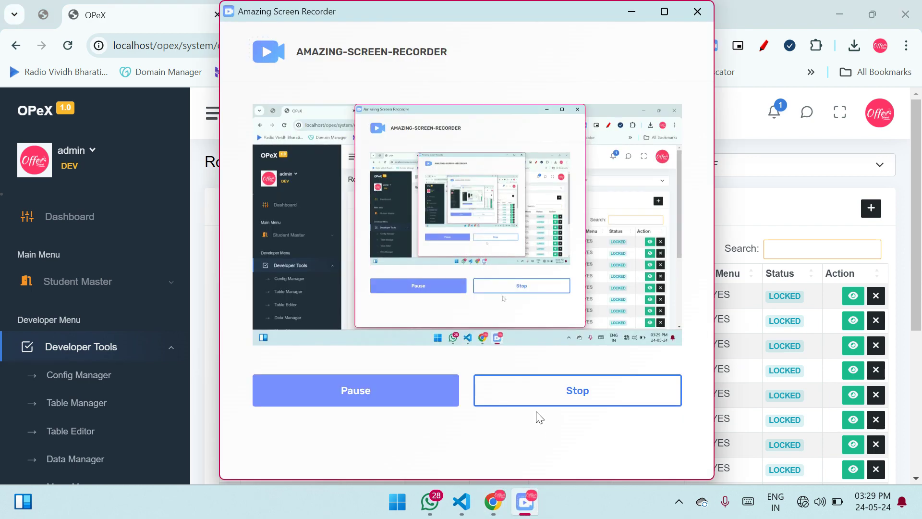